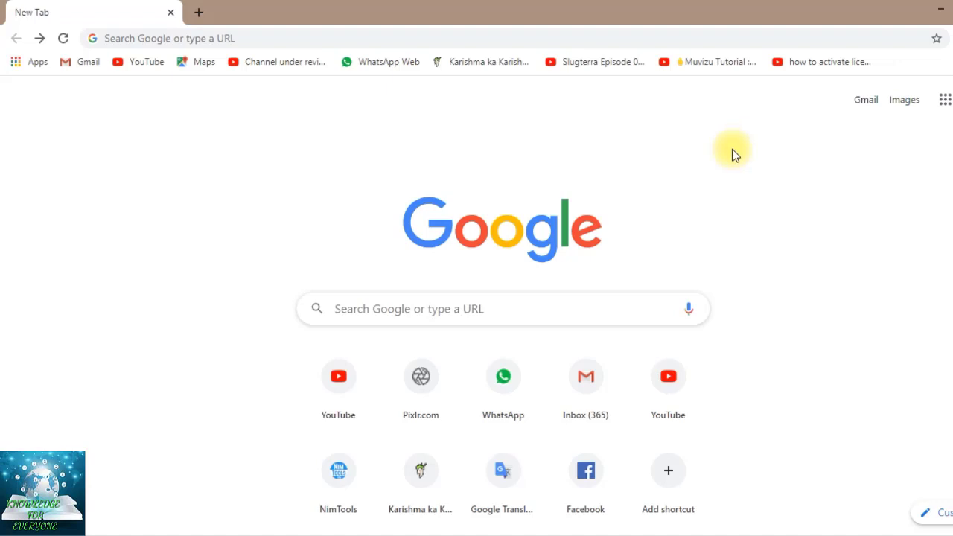
- Go to Pixlr.com and launch the advanced Pixlr E editor
{"action": "left_click", "coordinate": [421, 404]}
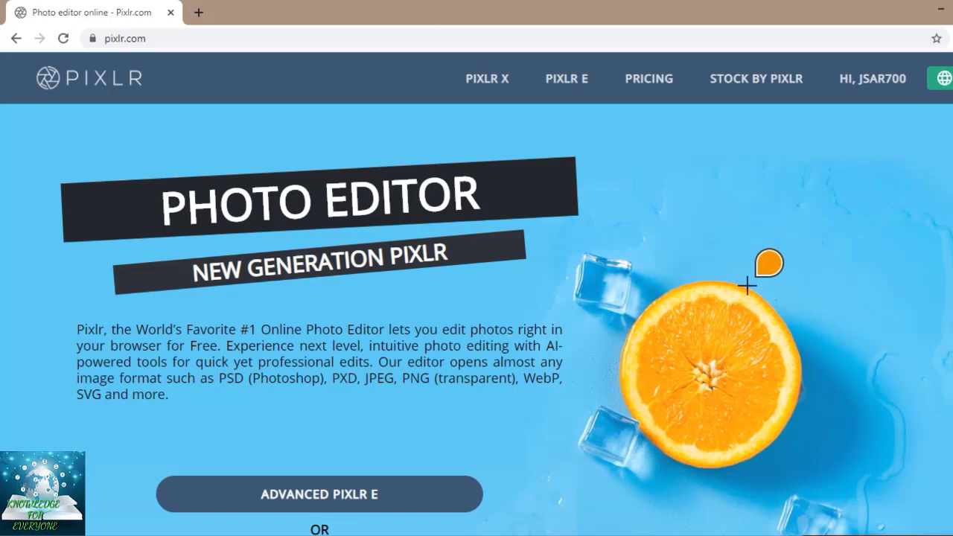
{"action": "scroll", "coordinate": [476, 298], "scroll_direction": "down", "scroll_amount": 4}
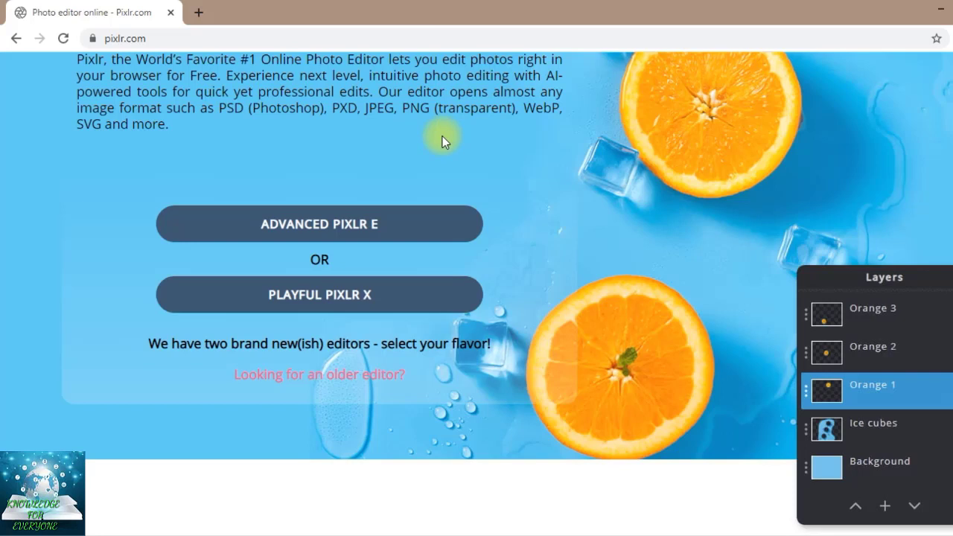
{"action": "left_click", "coordinate": [406, 226]}
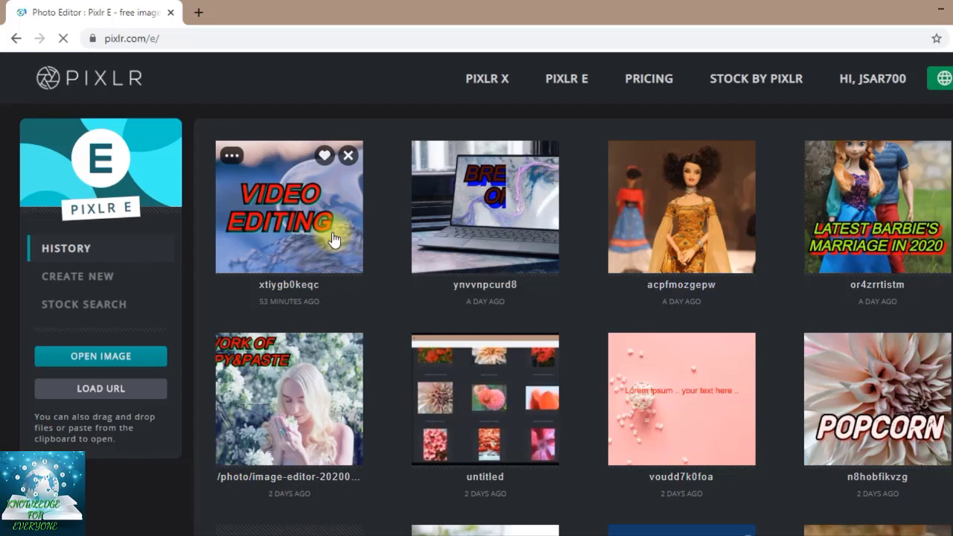
- Open the recent VIDEO EDITING thumbnail from the History panel
{"action": "left_click", "coordinate": [332, 234]}
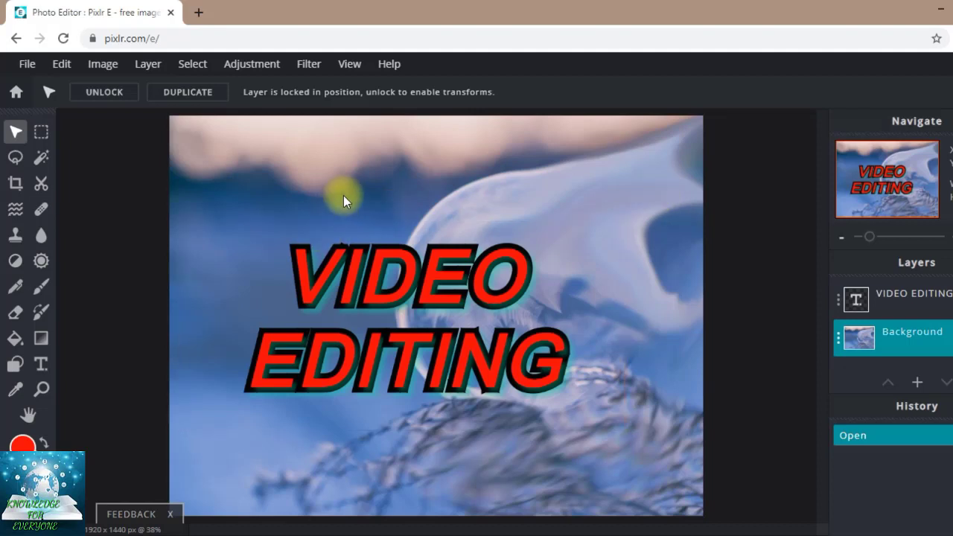
- With the brush, paint a red scribble at upper left, then a hard-tip hook closed into a box
{"action": "left_click", "coordinate": [42, 290]}
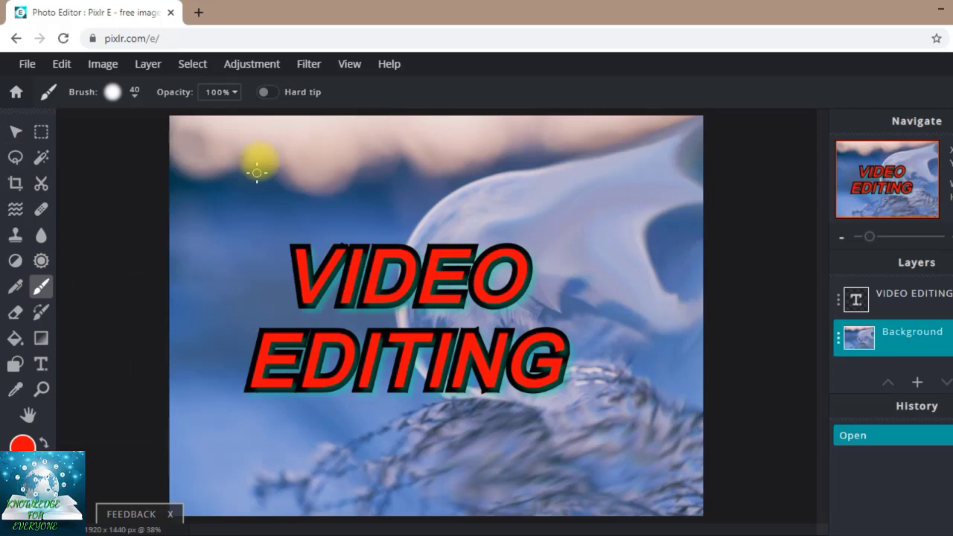
{"action": "mouse_move", "coordinate": [240, 154]}
{"action": "left_mouse_down"}
{"action": "mouse_move", "coordinate": [267, 179]}
{"action": "mouse_move", "coordinate": [319, 154]}
{"action": "mouse_move", "coordinate": [238, 183]}
{"action": "mouse_move", "coordinate": [294, 155]}
{"action": "mouse_move", "coordinate": [242, 177]}
{"action": "mouse_move", "coordinate": [324, 161]}
{"action": "mouse_move", "coordinate": [342, 130]}
{"action": "mouse_move", "coordinate": [278, 169]}
{"action": "mouse_move", "coordinate": [311, 144]}
{"action": "mouse_move", "coordinate": [322, 148]}
{"action": "mouse_move", "coordinate": [304, 154]}
{"action": "mouse_move", "coordinate": [328, 149]}
{"action": "mouse_move", "coordinate": [242, 202]}
{"action": "mouse_move", "coordinate": [274, 180]}
{"action": "mouse_move", "coordinate": [256, 179]}
{"action": "mouse_move", "coordinate": [254, 147]}
{"action": "left_mouse_up"}
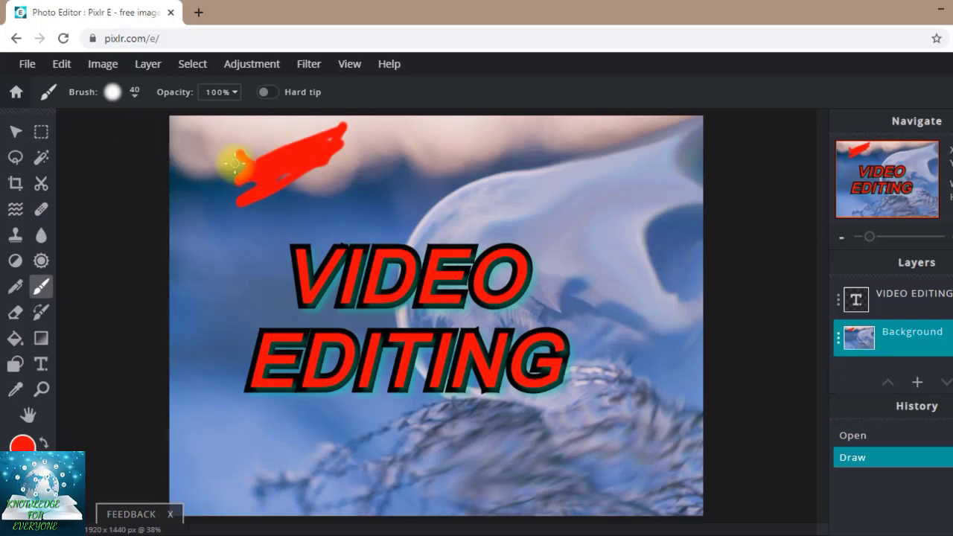
{"action": "left_click", "coordinate": [266, 92]}
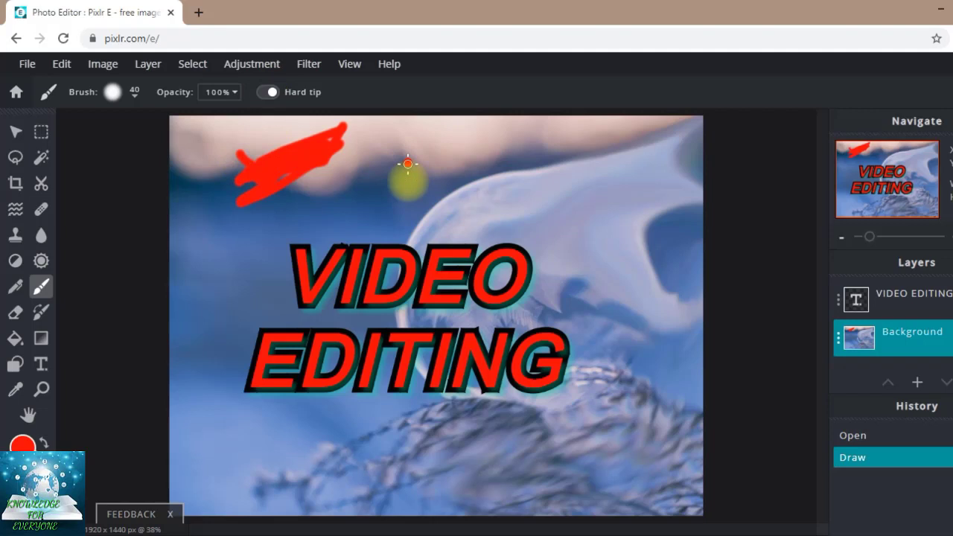
{"action": "mouse_move", "coordinate": [408, 163]}
{"action": "left_mouse_down"}
{"action": "mouse_move", "coordinate": [395, 181]}
{"action": "mouse_move", "coordinate": [366, 192]}
{"action": "mouse_move", "coordinate": [403, 186]}
{"action": "left_mouse_up"}
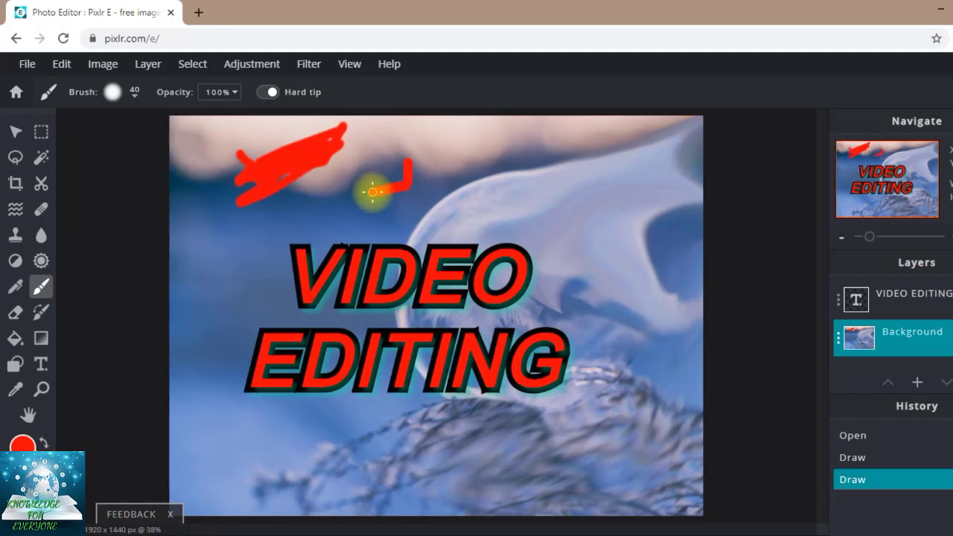
{"action": "mouse_move", "coordinate": [372, 193]}
{"action": "left_mouse_down"}
{"action": "mouse_move", "coordinate": [373, 158]}
{"action": "mouse_move", "coordinate": [399, 159]}
{"action": "mouse_move", "coordinate": [401, 195]}
{"action": "mouse_move", "coordinate": [389, 202]}
{"action": "mouse_move", "coordinate": [362, 192]}
{"action": "left_mouse_up"}
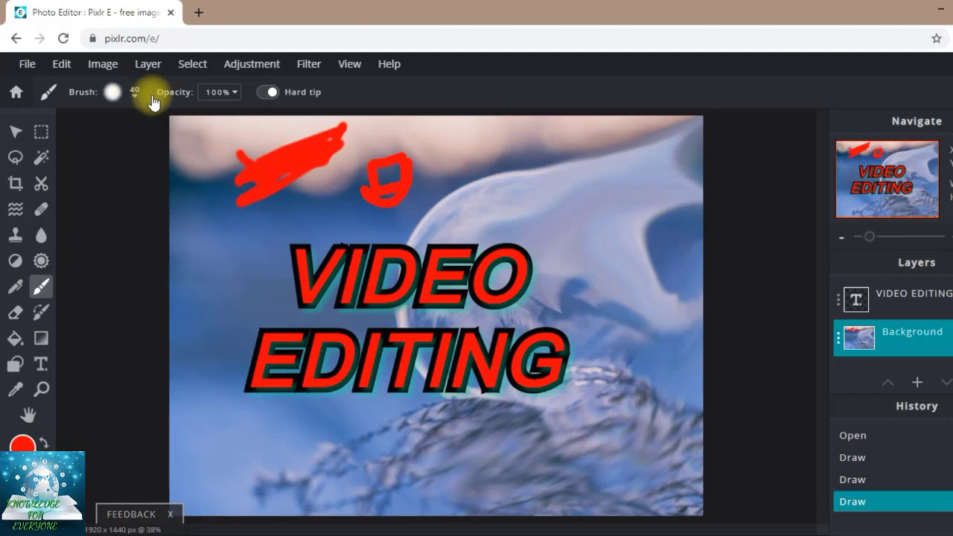
- Enlarge the brush to 242 px, adjust softness and step, and paint a big red blob over the shapes
{"action": "left_click", "coordinate": [112, 92]}
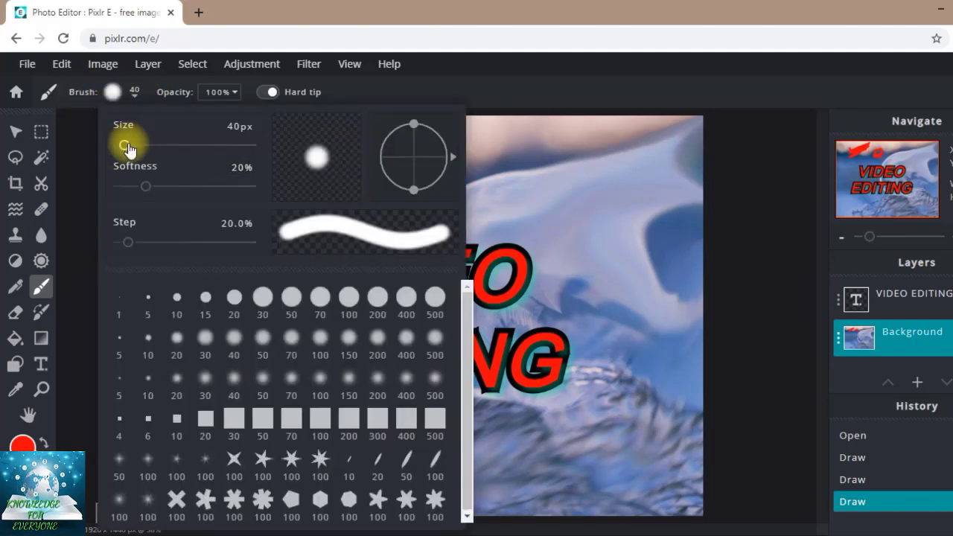
{"action": "mouse_move", "coordinate": [134, 152]}
{"action": "left_mouse_down"}
{"action": "mouse_move", "coordinate": [180, 151]}
{"action": "mouse_move", "coordinate": [150, 152]}
{"action": "left_mouse_up"}
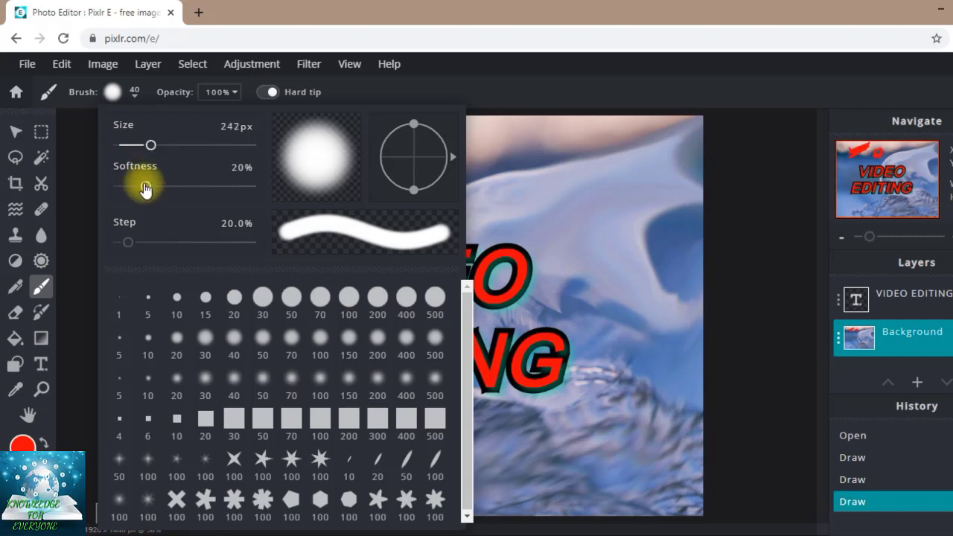
{"action": "mouse_move", "coordinate": [144, 189]}
{"action": "left_mouse_down"}
{"action": "mouse_move", "coordinate": [218, 202]}
{"action": "mouse_move", "coordinate": [148, 198]}
{"action": "left_mouse_up"}
{"action": "mouse_move", "coordinate": [128, 242]}
{"action": "left_mouse_down"}
{"action": "mouse_move", "coordinate": [226, 253]}
{"action": "mouse_move", "coordinate": [136, 252]}
{"action": "left_mouse_up"}
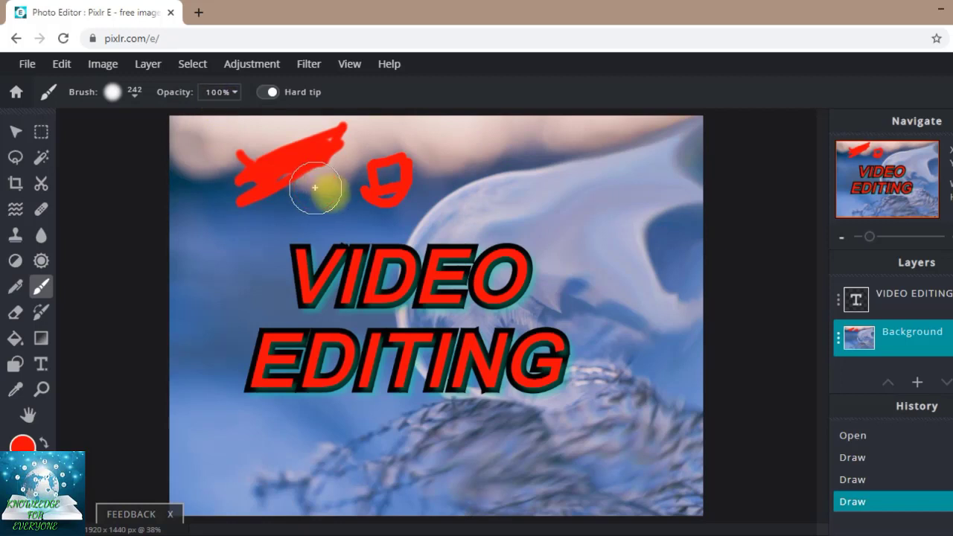
{"action": "mouse_move", "coordinate": [320, 187]}
{"action": "left_mouse_down"}
{"action": "mouse_move", "coordinate": [447, 175]}
{"action": "mouse_move", "coordinate": [453, 191]}
{"action": "mouse_move", "coordinate": [317, 203]}
{"action": "mouse_move", "coordinate": [315, 256]}
{"action": "mouse_move", "coordinate": [304, 271]}
{"action": "mouse_move", "coordinate": [365, 255]}
{"action": "mouse_move", "coordinate": [420, 262]}
{"action": "mouse_move", "coordinate": [291, 256]}
{"action": "mouse_move", "coordinate": [439, 276]}
{"action": "mouse_move", "coordinate": [378, 272]}
{"action": "mouse_move", "coordinate": [362, 191]}
{"action": "left_mouse_up"}
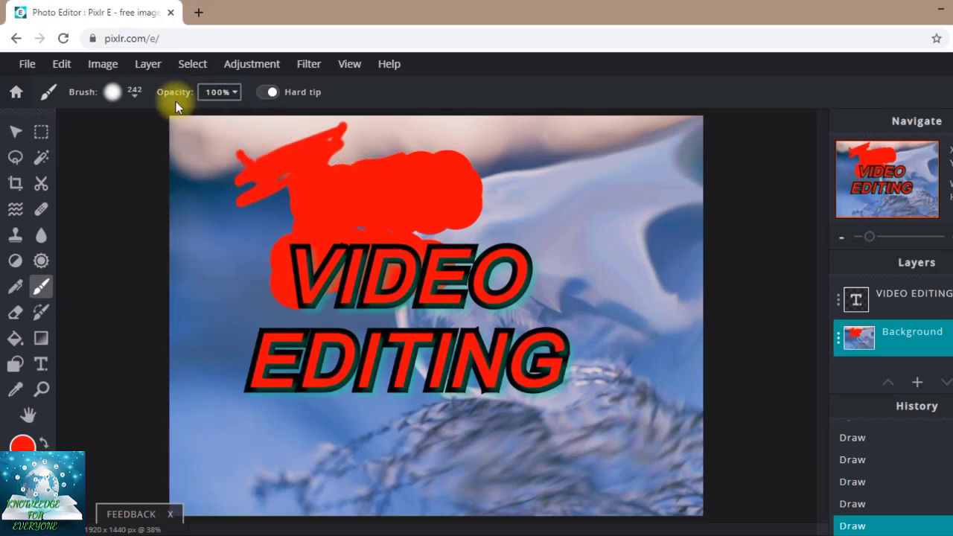
- Lower brush opacity to 31% and paint translucent red across the upper right and a lower-right spot
{"action": "left_click", "coordinate": [224, 93]}
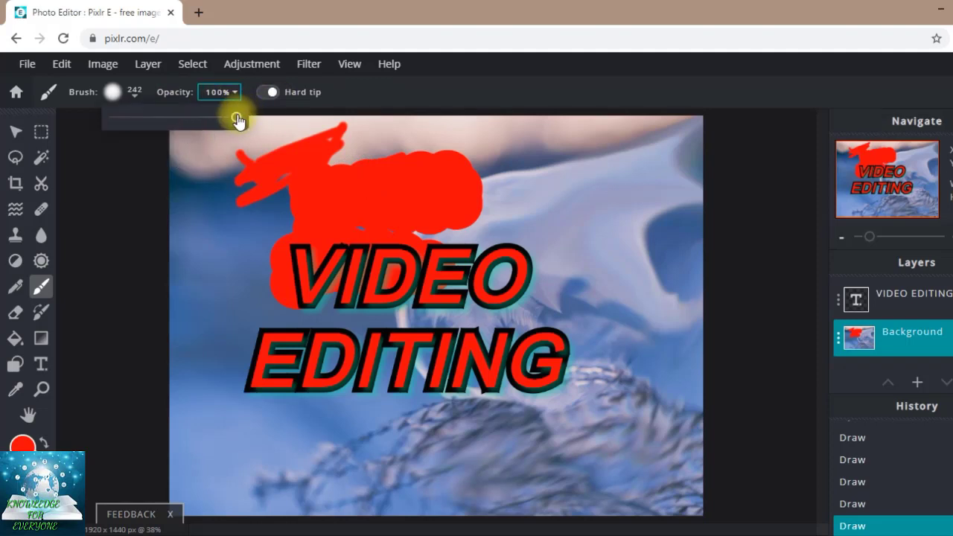
{"action": "mouse_move", "coordinate": [237, 118]}
{"action": "left_mouse_down"}
{"action": "mouse_move", "coordinate": [171, 121]}
{"action": "mouse_move", "coordinate": [152, 133]}
{"action": "left_mouse_up"}
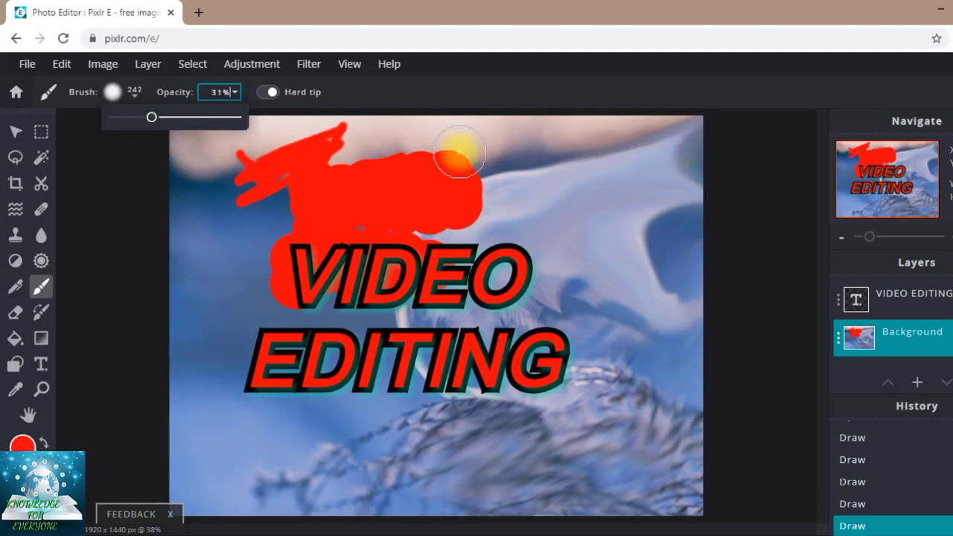
{"action": "mouse_move", "coordinate": [474, 151]}
{"action": "left_mouse_down"}
{"action": "mouse_move", "coordinate": [511, 154]}
{"action": "mouse_move", "coordinate": [552, 175]}
{"action": "mouse_move", "coordinate": [496, 153]}
{"action": "mouse_move", "coordinate": [511, 149]}
{"action": "mouse_move", "coordinate": [480, 158]}
{"action": "mouse_move", "coordinate": [605, 164]}
{"action": "mouse_move", "coordinate": [594, 242]}
{"action": "mouse_move", "coordinate": [543, 213]}
{"action": "mouse_move", "coordinate": [581, 214]}
{"action": "mouse_move", "coordinate": [558, 185]}
{"action": "mouse_move", "coordinate": [526, 187]}
{"action": "mouse_move", "coordinate": [615, 209]}
{"action": "mouse_move", "coordinate": [623, 313]}
{"action": "mouse_move", "coordinate": [596, 260]}
{"action": "mouse_move", "coordinate": [630, 291]}
{"action": "mouse_move", "coordinate": [656, 245]}
{"action": "mouse_move", "coordinate": [646, 171]}
{"action": "mouse_move", "coordinate": [675, 259]}
{"action": "left_mouse_up"}
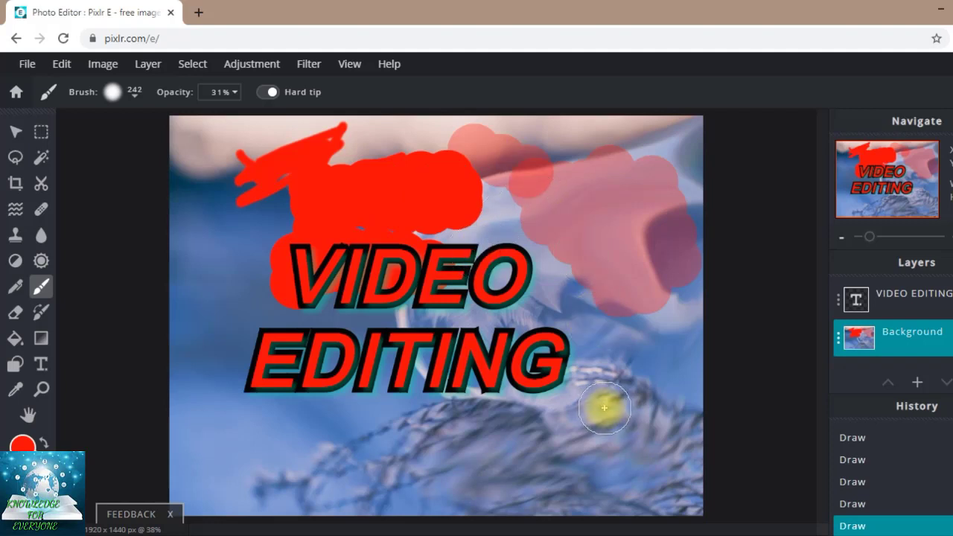
{"action": "mouse_move", "coordinate": [605, 407]}
{"action": "left_mouse_down"}
{"action": "mouse_move", "coordinate": [600, 436]}
{"action": "mouse_move", "coordinate": [587, 445]}
{"action": "left_mouse_up"}
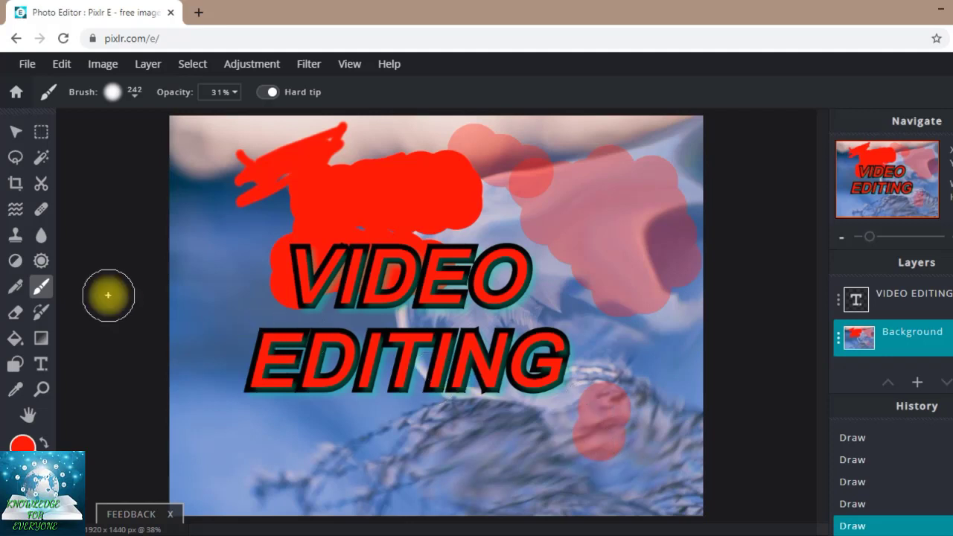
- With the eraser, cut white streaks through the red blob, switching to a hard tip
{"action": "left_click", "coordinate": [16, 313]}
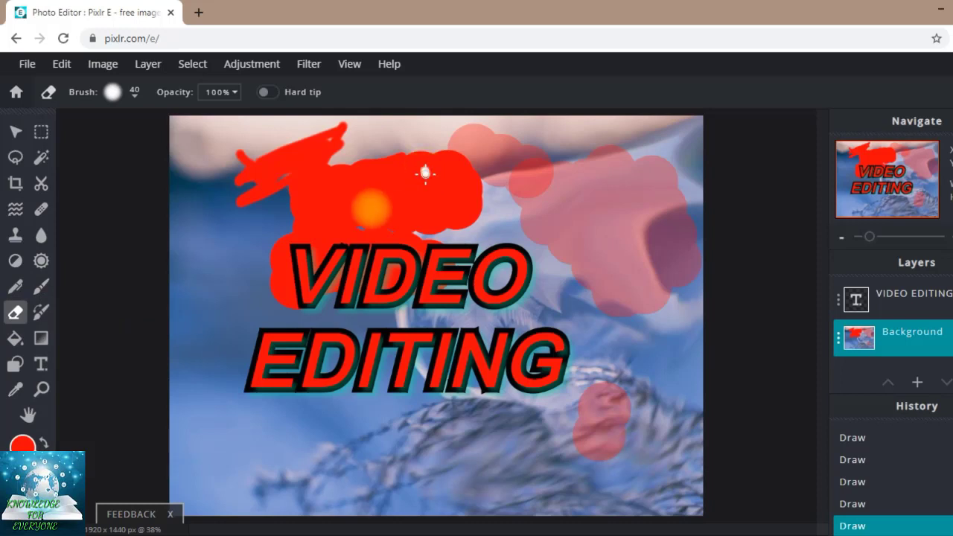
{"action": "left_click_drag", "start_coordinate": [425, 173], "coordinate": [356, 212]}
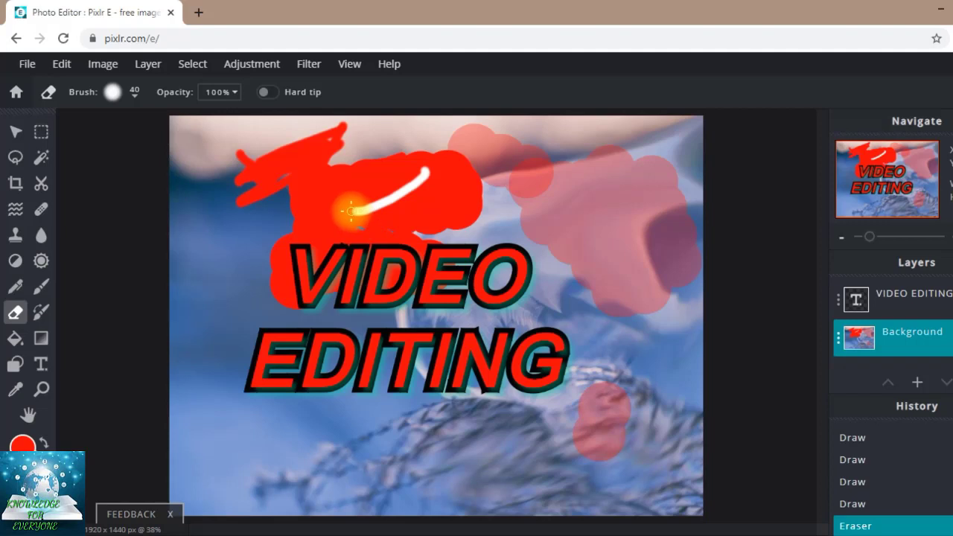
{"action": "left_click", "coordinate": [270, 93]}
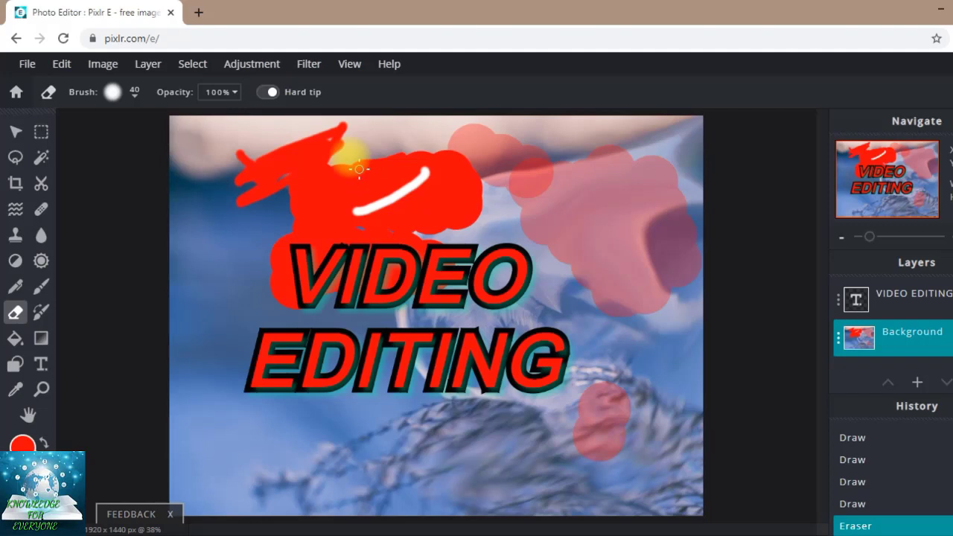
{"action": "left_click_drag", "start_coordinate": [335, 167], "coordinate": [322, 190]}
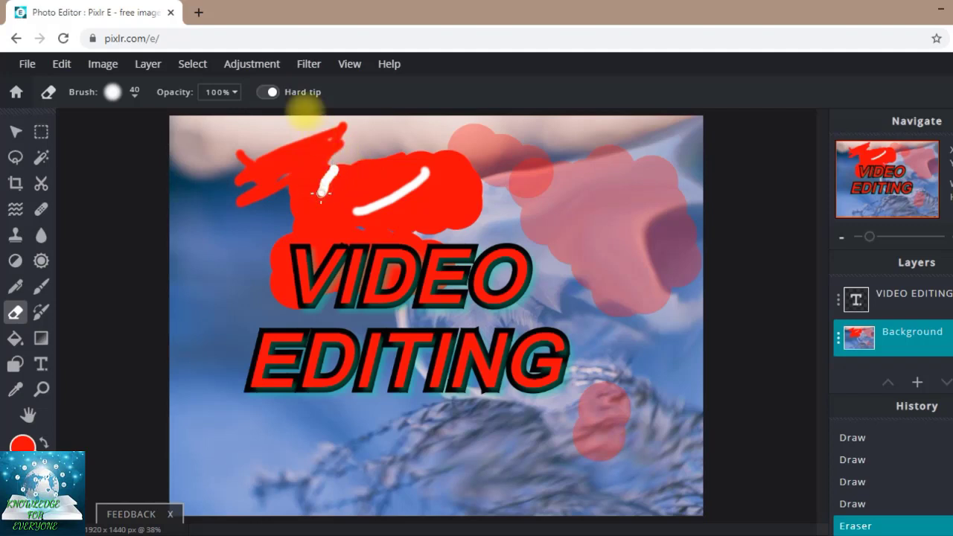
- Lower the eraser opacity to 27% and faintly erase part of the red paint
{"action": "left_click", "coordinate": [230, 101]}
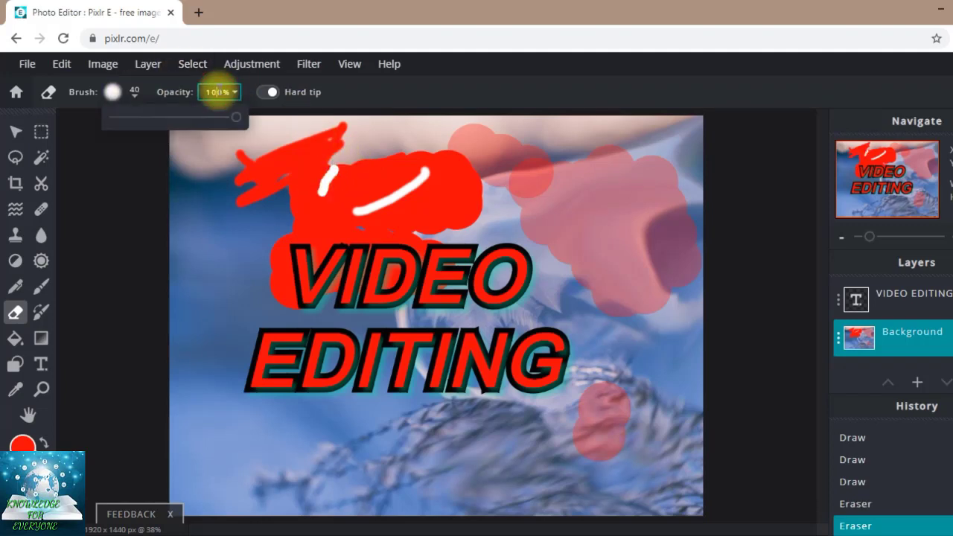
{"action": "left_click", "coordinate": [202, 117]}
{"action": "left_click_drag", "start_coordinate": [206, 123], "coordinate": [147, 118]}
{"action": "mouse_move", "coordinate": [360, 170]}
{"action": "left_mouse_down"}
{"action": "mouse_move", "coordinate": [351, 191]}
{"action": "mouse_move", "coordinate": [373, 157]}
{"action": "mouse_move", "coordinate": [316, 202]}
{"action": "mouse_move", "coordinate": [383, 155]}
{"action": "mouse_move", "coordinate": [203, 192]}
{"action": "mouse_move", "coordinate": [350, 178]}
{"action": "mouse_move", "coordinate": [332, 213]}
{"action": "mouse_move", "coordinate": [400, 139]}
{"action": "mouse_move", "coordinate": [350, 167]}
{"action": "mouse_move", "coordinate": [368, 160]}
{"action": "mouse_move", "coordinate": [350, 190]}
{"action": "mouse_move", "coordinate": [339, 175]}
{"action": "left_mouse_up"}
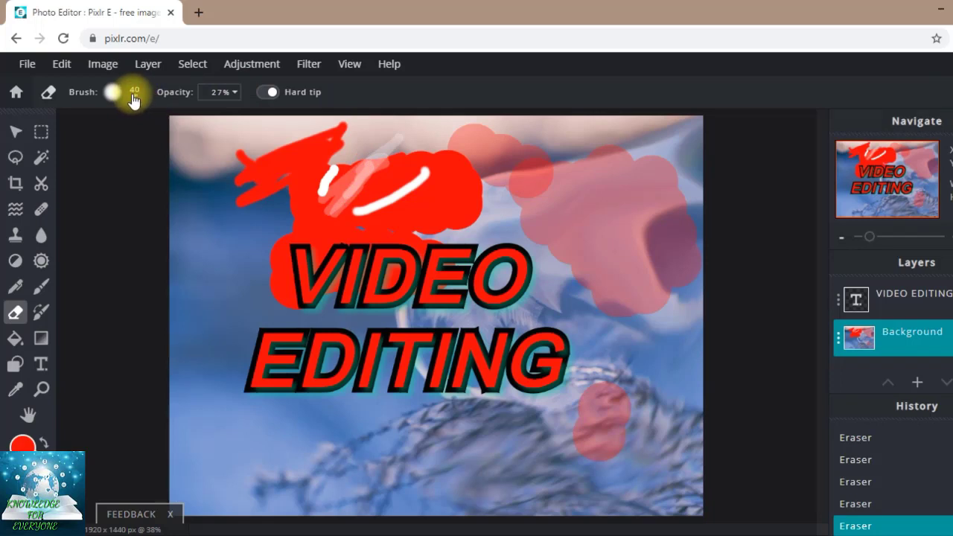
- Set the eraser to 537 px, 55% softness and 116% step, then fade round patches of the red blob
{"action": "left_click", "coordinate": [132, 94]}
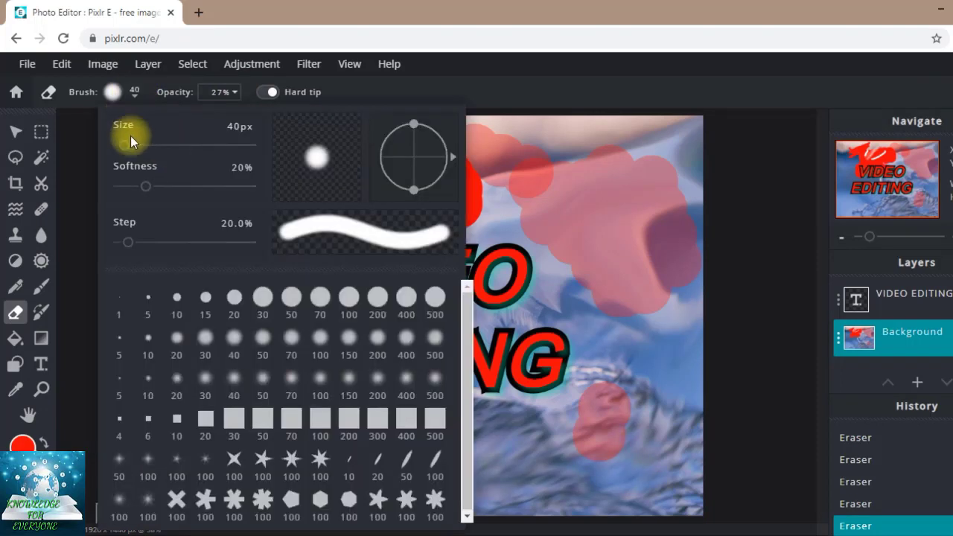
{"action": "left_click_drag", "start_coordinate": [122, 147], "coordinate": [190, 154]}
{"action": "left_click_drag", "start_coordinate": [146, 193], "coordinate": [192, 188]}
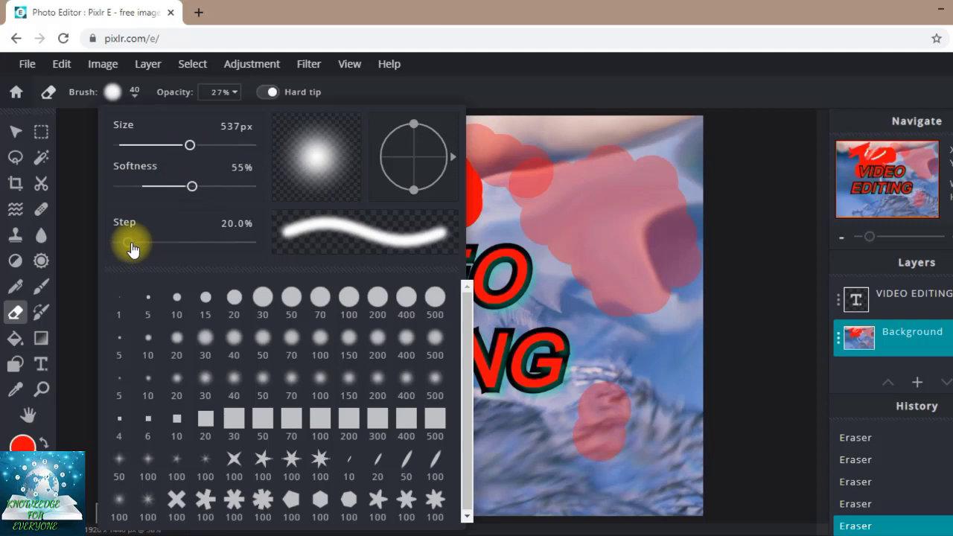
{"action": "left_click_drag", "start_coordinate": [134, 250], "coordinate": [170, 247]}
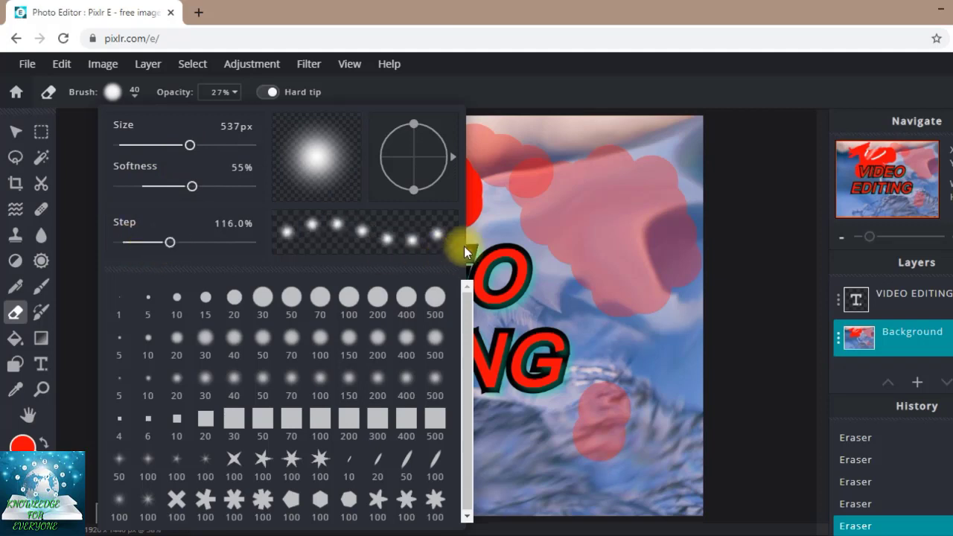
{"action": "left_click", "coordinate": [469, 183]}
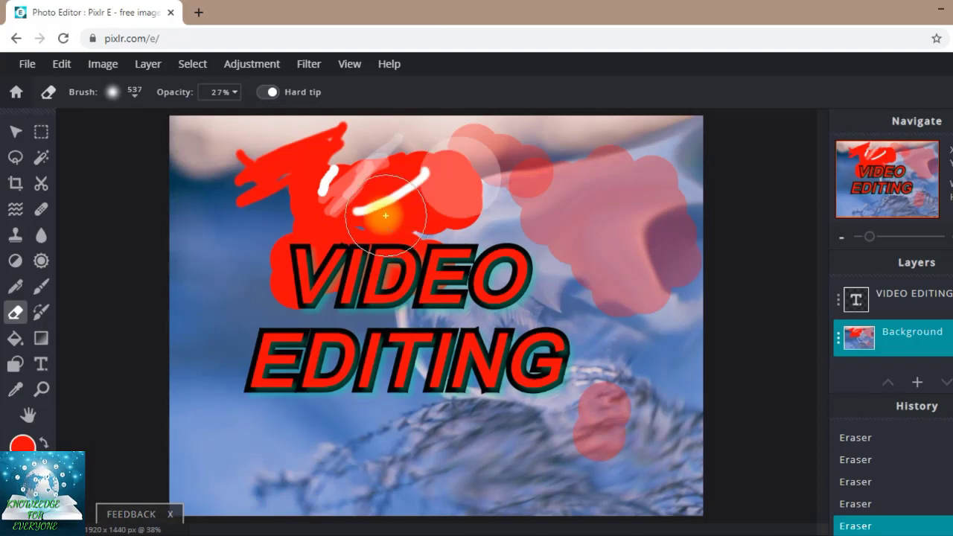
{"action": "left_click_drag", "start_coordinate": [363, 204], "coordinate": [320, 188]}
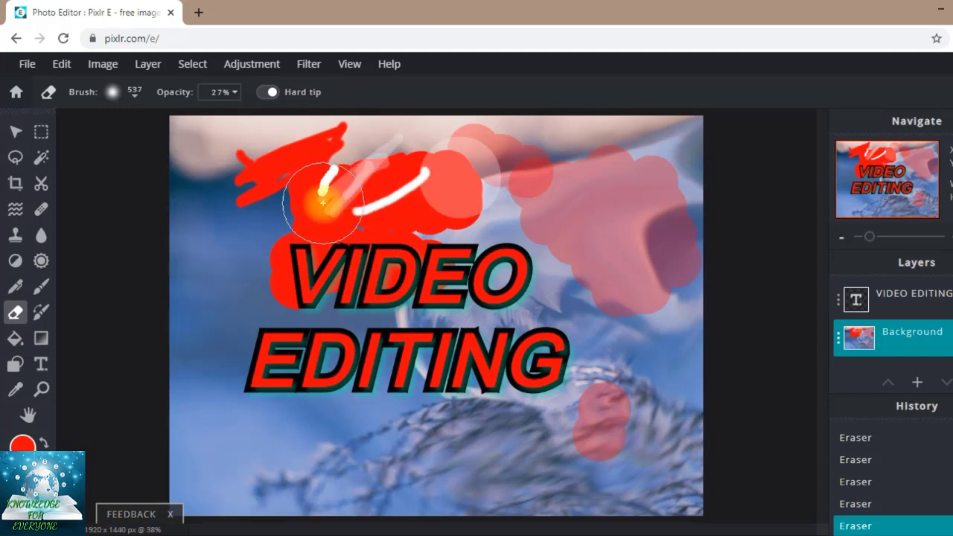
{"action": "left_click", "coordinate": [322, 203]}
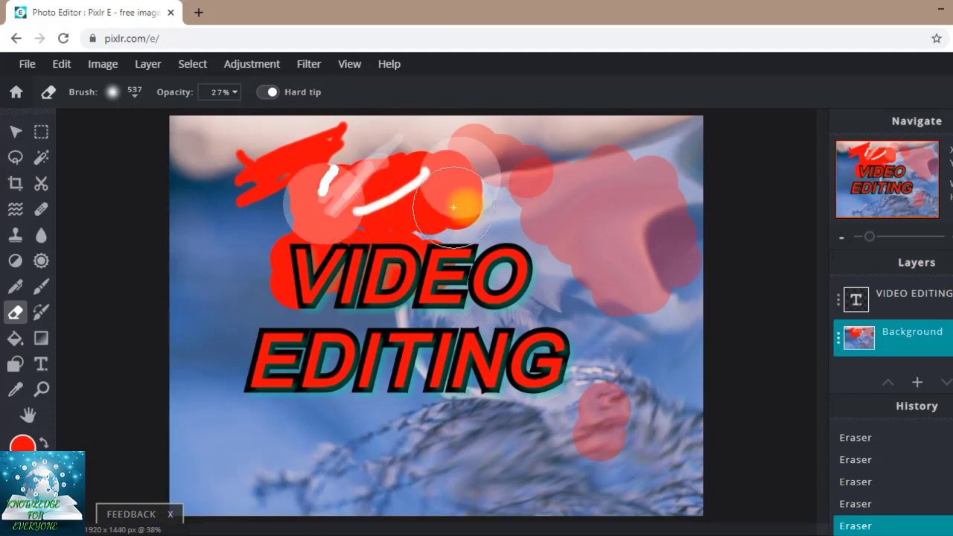